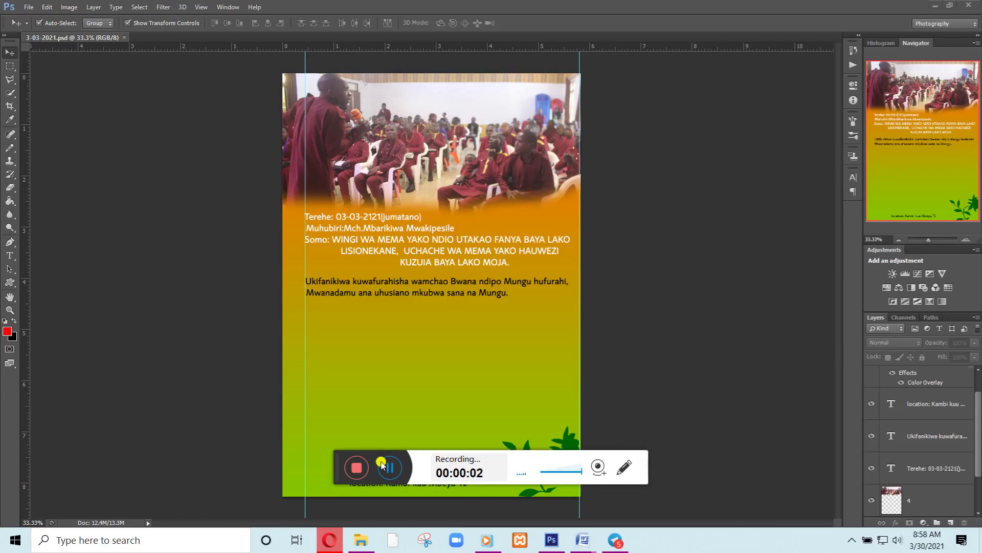
Apply Light Gray to the pasteboard around the flyer
{"action": "left_click_drag", "start_coordinate": [340, 463], "coordinate": [663, 536]}
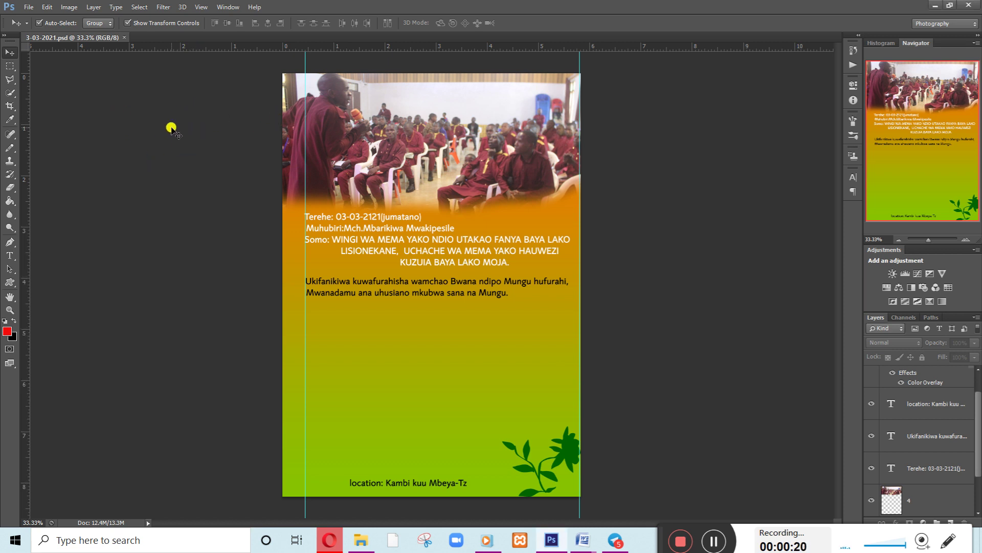
{"action": "right_click", "coordinate": [132, 102]}
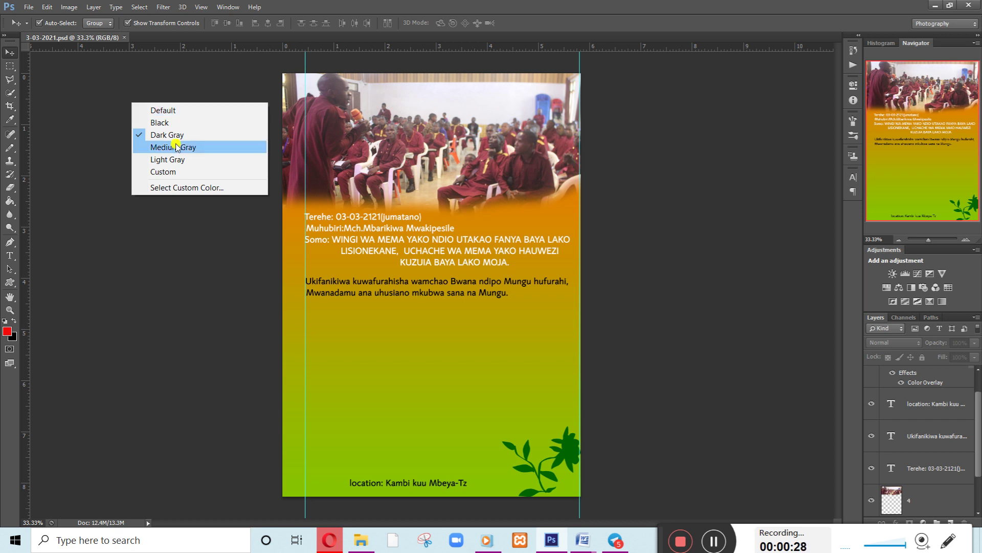
{"action": "right_click", "coordinate": [83, 91]}
{"action": "left_click", "coordinate": [646, 158]}
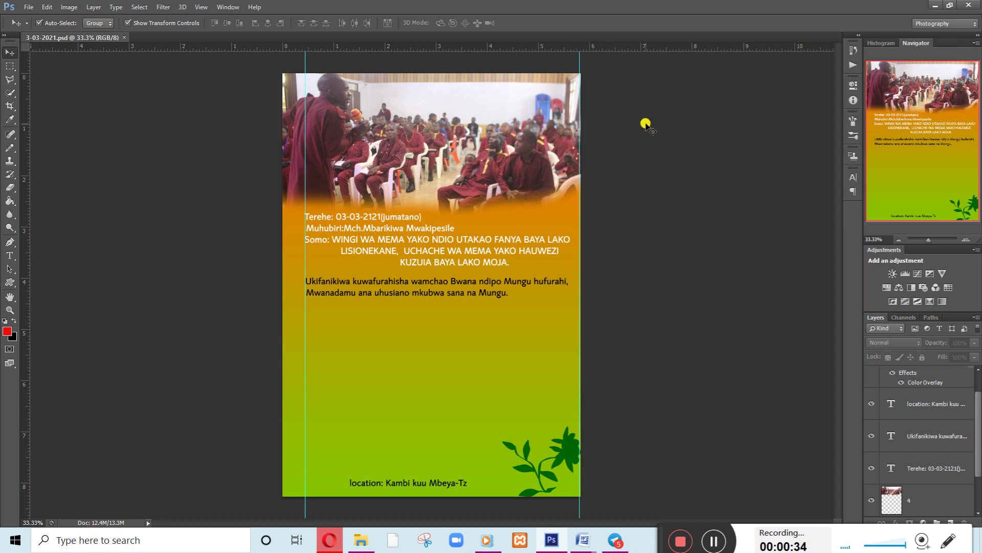
{"action": "right_click", "coordinate": [640, 106]}
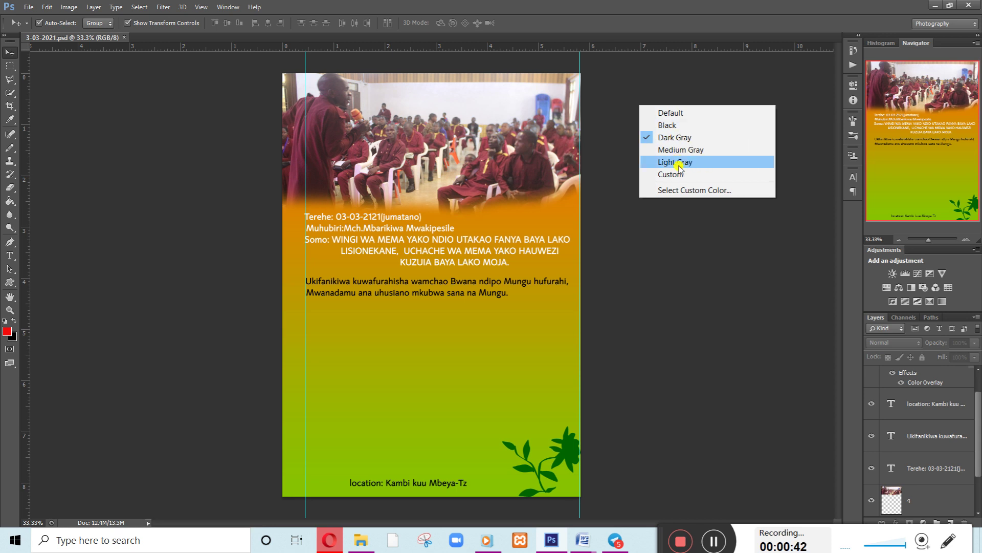
{"action": "left_click", "coordinate": [679, 162]}
Switch the pasteboard back to Dark Gray, try Light Gray again, then restore Dark Gray
{"action": "right_click", "coordinate": [652, 134]}
{"action": "left_click", "coordinate": [682, 167]}
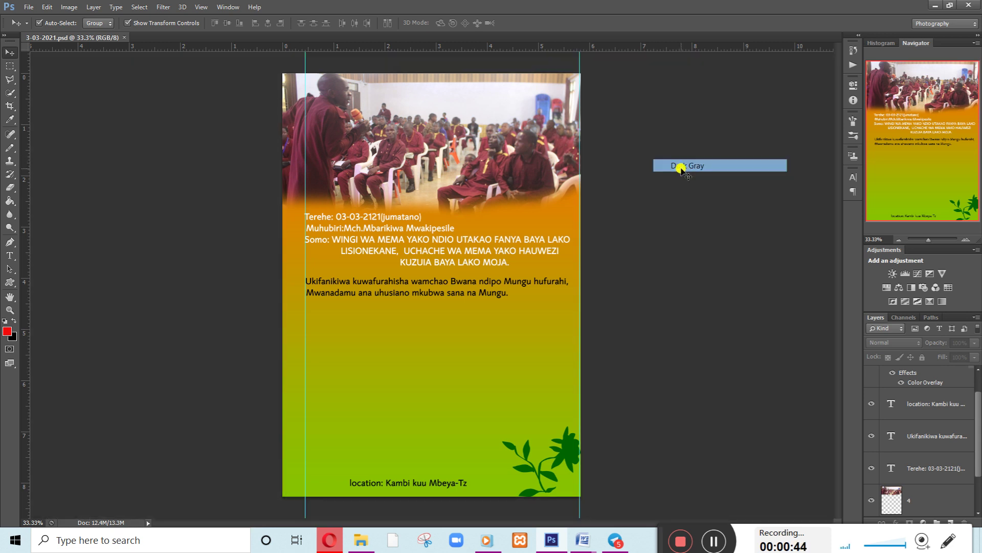
{"action": "right_click", "coordinate": [652, 131]}
{"action": "left_click", "coordinate": [704, 190]}
{"action": "right_click", "coordinate": [661, 123]}
{"action": "left_click", "coordinate": [707, 157]}
{"action": "right_click", "coordinate": [655, 128]}
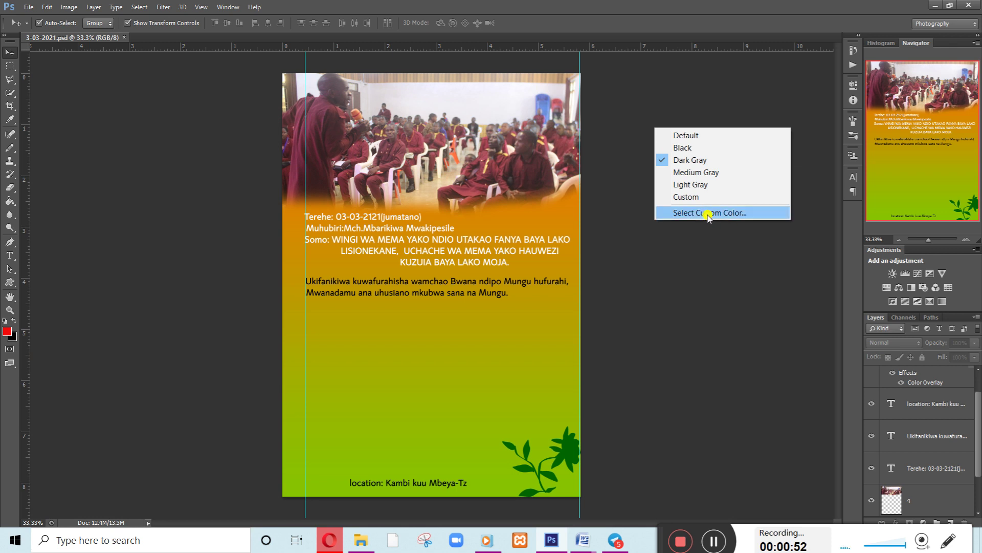
Set the pasteboard to the custom dark brown colour #582705
{"action": "left_click", "coordinate": [708, 214]}
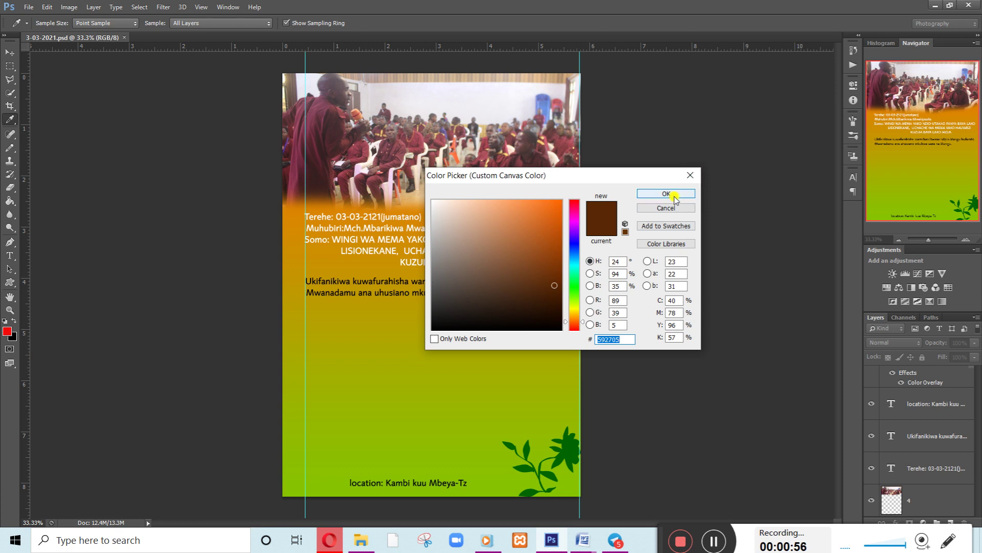
{"action": "left_click", "coordinate": [554, 285]}
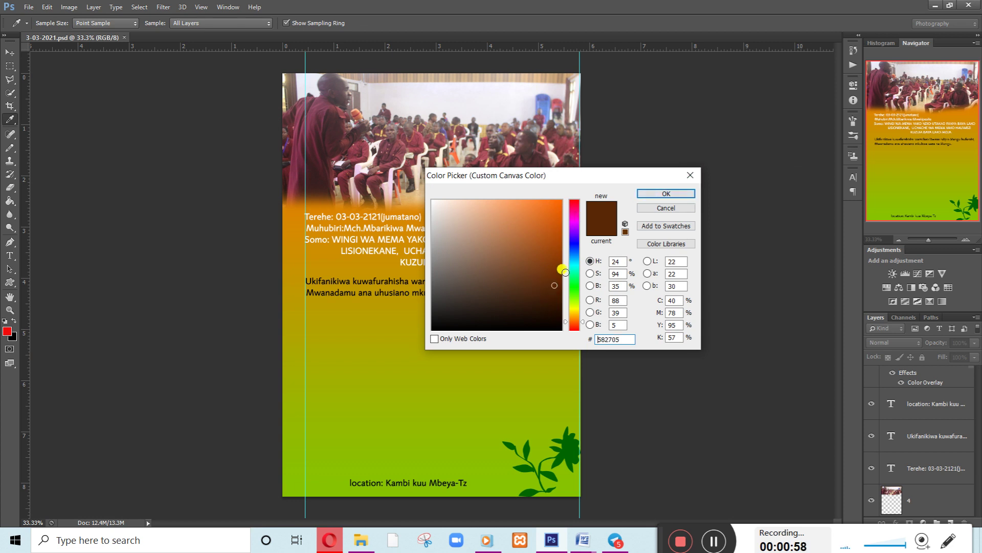
{"action": "left_click", "coordinate": [663, 194]}
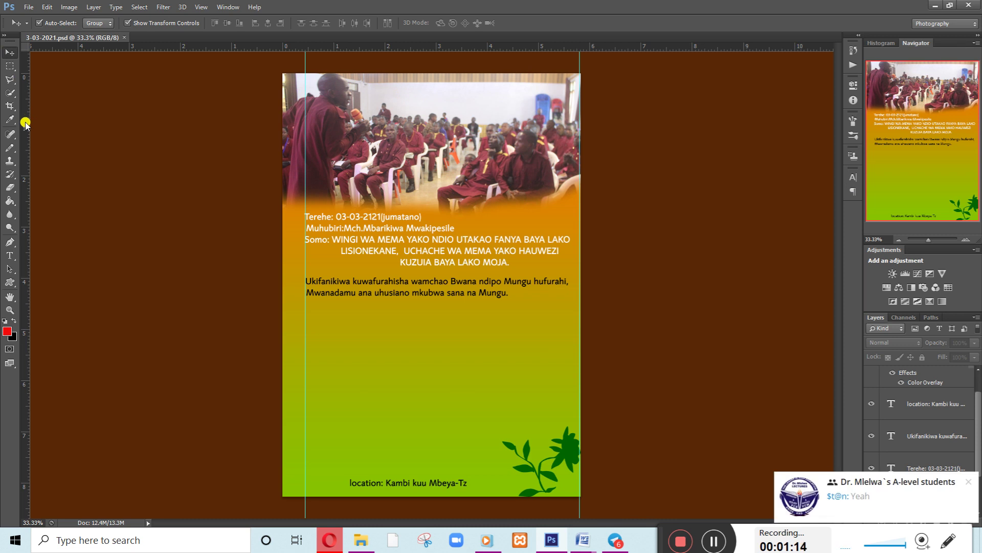
Place a vertical guide at the left text margin, remove the right-edge guide, add one near 2.4 in
{"action": "mouse_move", "coordinate": [875, 496]}
{"action": "mouse_move", "coordinate": [26, 273]}
{"action": "left_mouse_down"}
{"action": "mouse_move", "coordinate": [263, 314]}
{"action": "mouse_move", "coordinate": [299, 357]}
{"action": "left_mouse_up"}
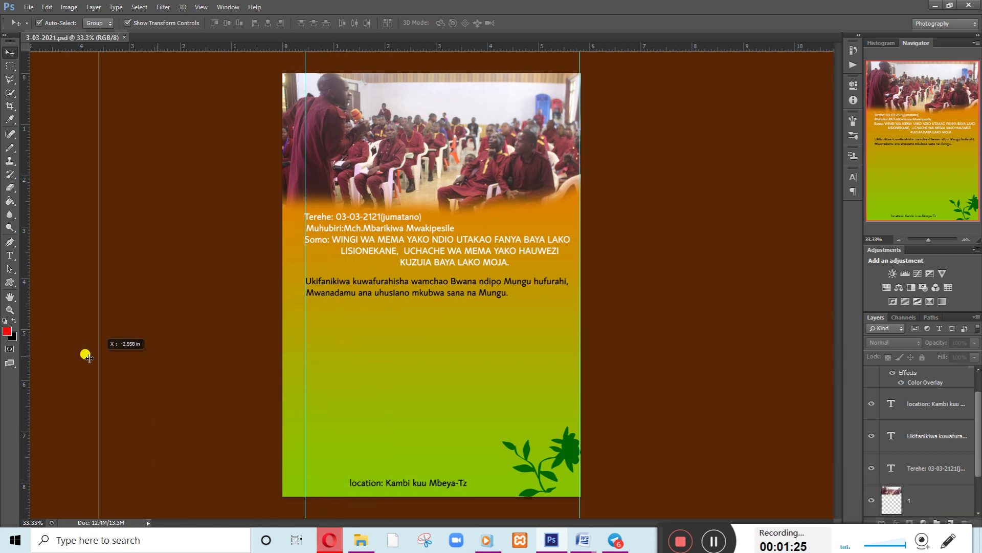
{"action": "left_click_drag", "start_coordinate": [299, 357], "coordinate": [23, 373]}
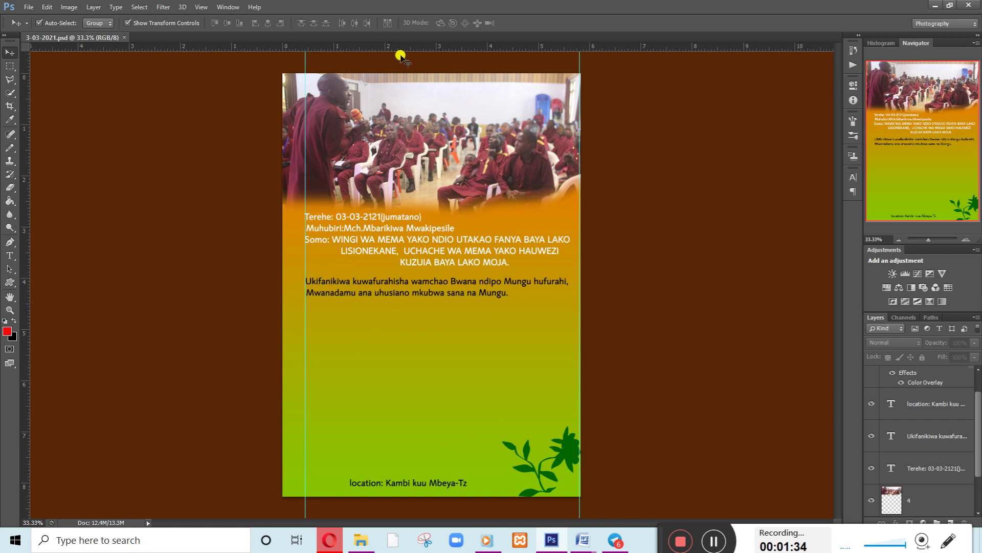
{"action": "left_click_drag", "start_coordinate": [305, 60], "coordinate": [7, 117]}
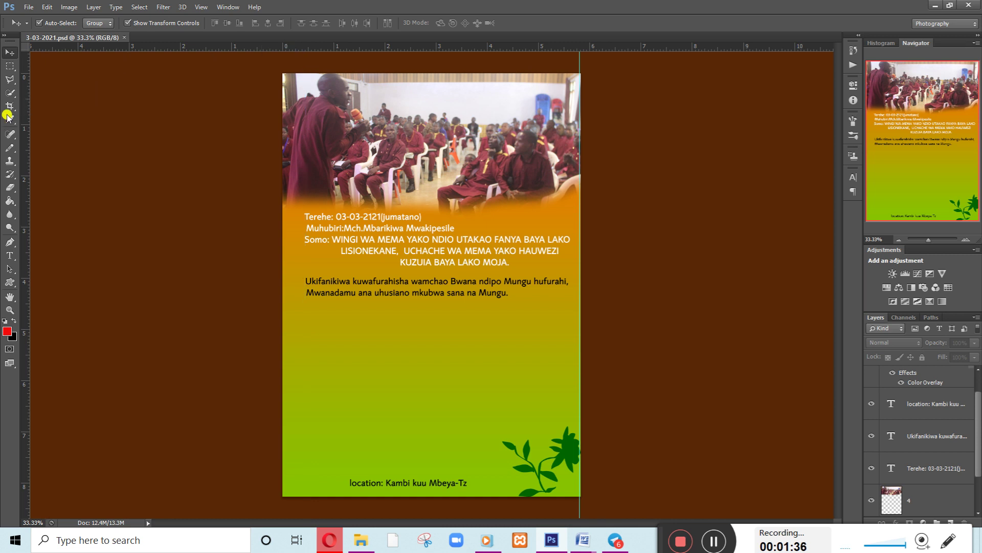
{"action": "left_click_drag", "start_coordinate": [28, 88], "coordinate": [302, 153]}
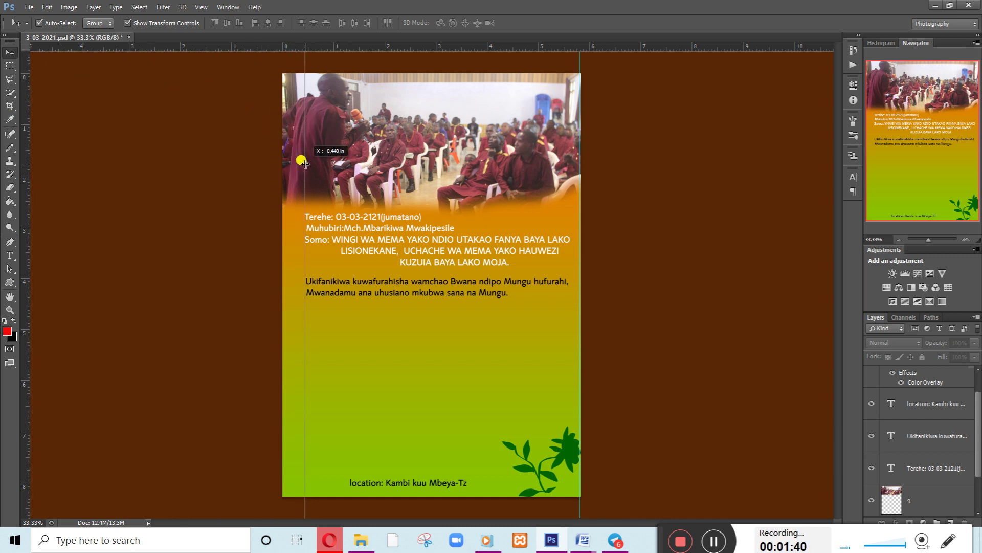
{"action": "left_click_drag", "start_coordinate": [302, 155], "coordinate": [306, 164]}
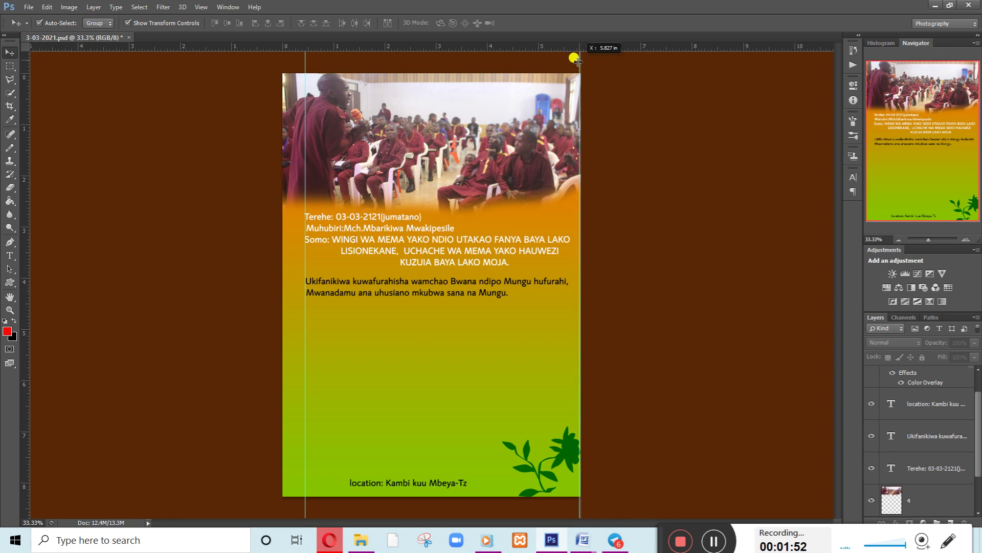
{"action": "left_click_drag", "start_coordinate": [579, 57], "coordinate": [21, 59]}
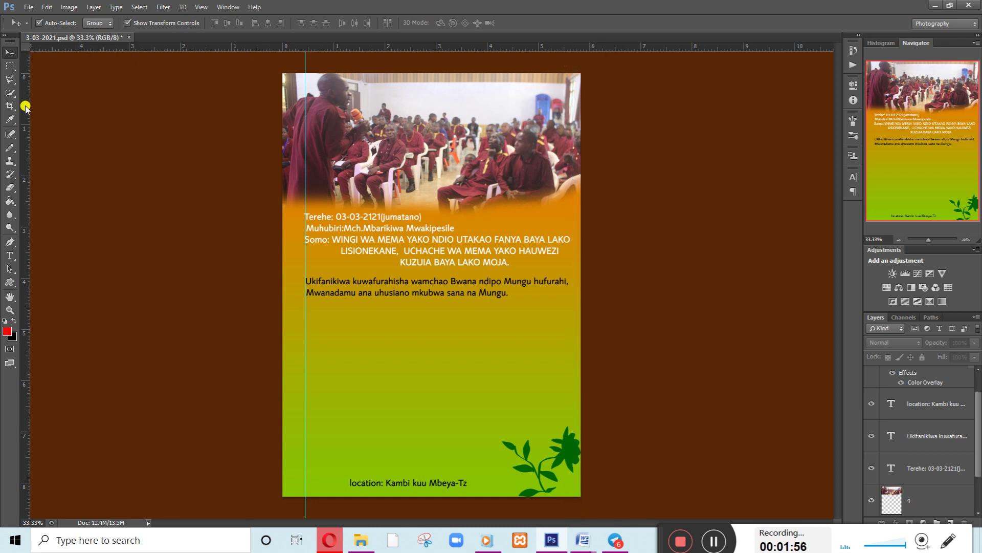
{"action": "left_click_drag", "start_coordinate": [26, 107], "coordinate": [420, 193]}
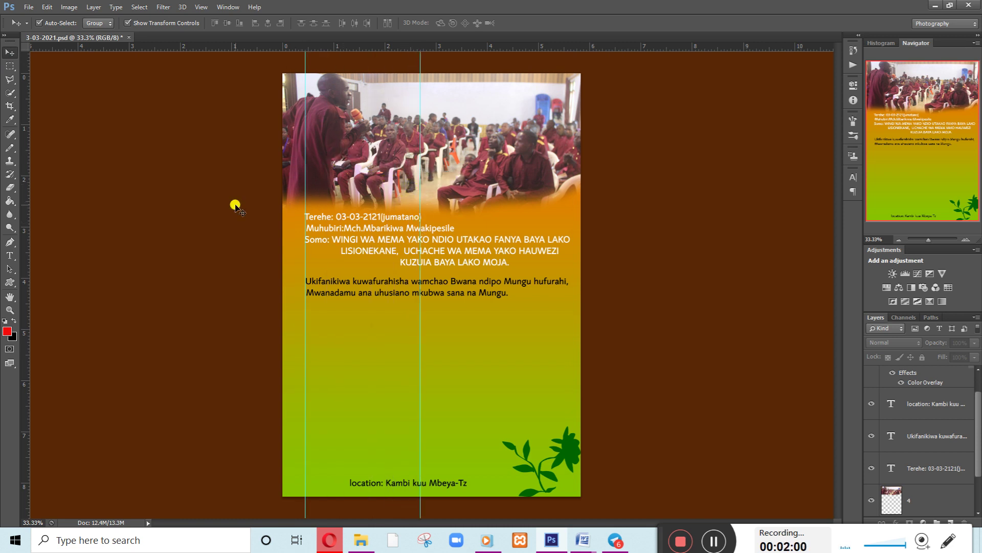
Add vertical guides at about 3.3 in and near the right edge, plus a horizontal guide at 4.4 in
{"action": "left_click_drag", "start_coordinate": [24, 197], "coordinate": [455, 249]}
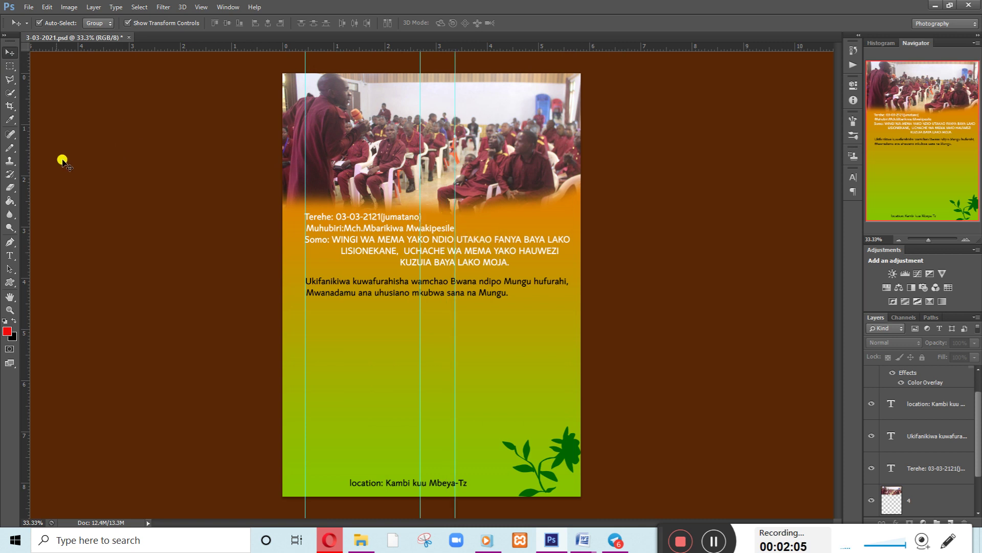
{"action": "left_click_drag", "start_coordinate": [24, 169], "coordinate": [570, 240]}
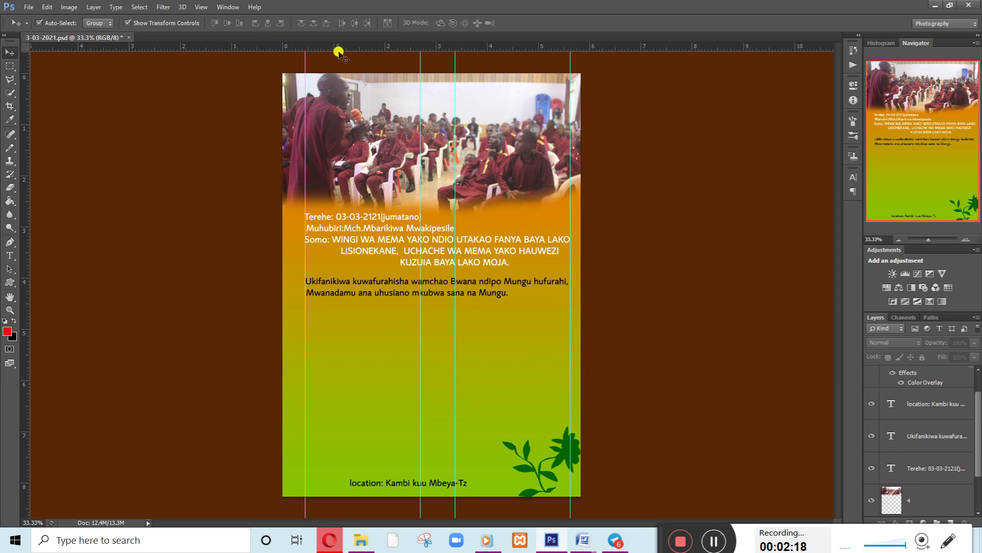
{"action": "left_click_drag", "start_coordinate": [390, 45], "coordinate": [430, 299]}
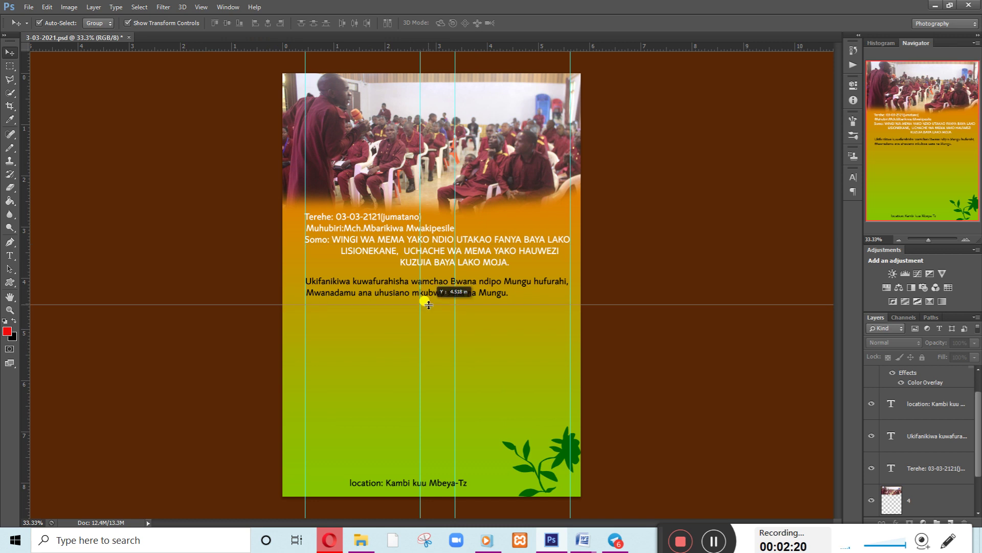
{"action": "left_click_drag", "start_coordinate": [430, 298], "coordinate": [430, 299]}
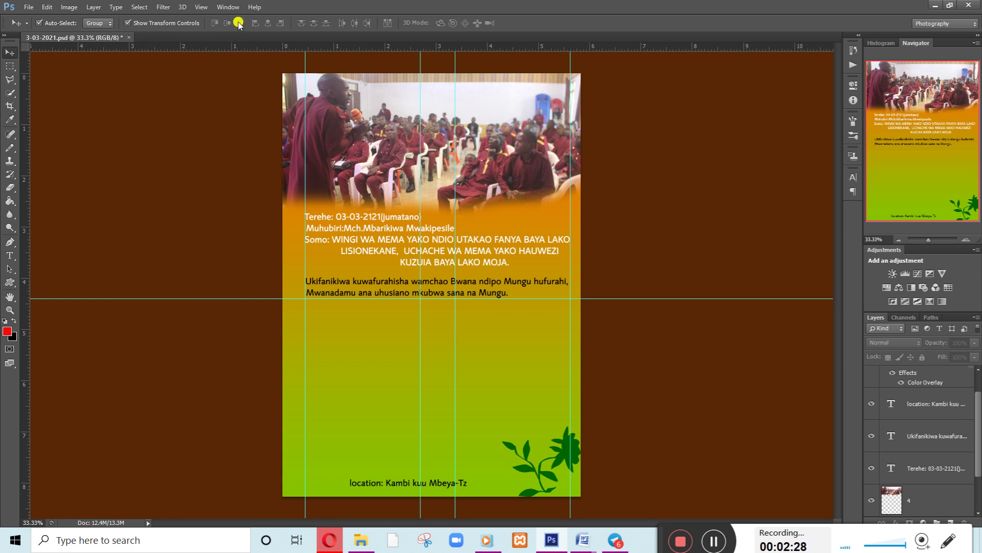
{"action": "left_click", "coordinate": [217, 7]}
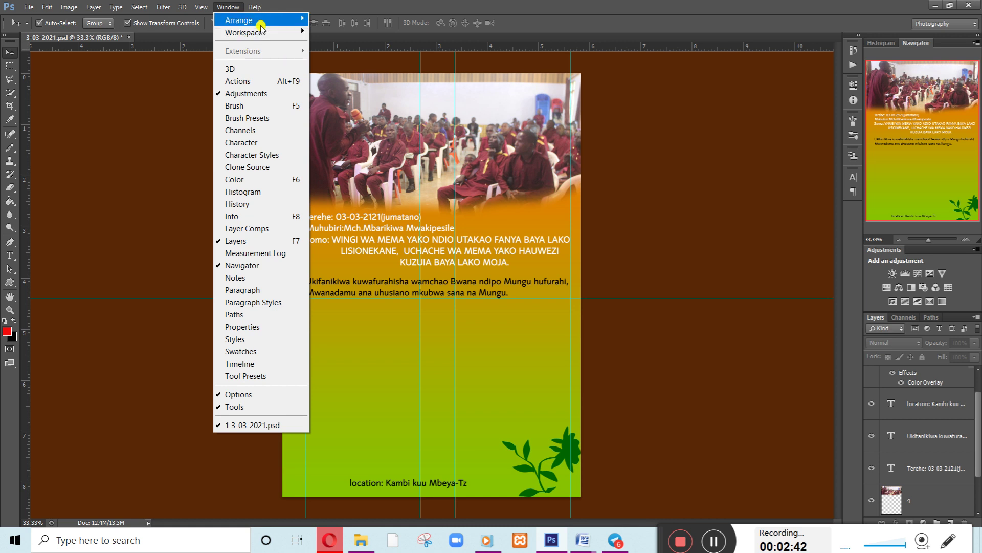
{"action": "left_click", "coordinate": [283, 35]}
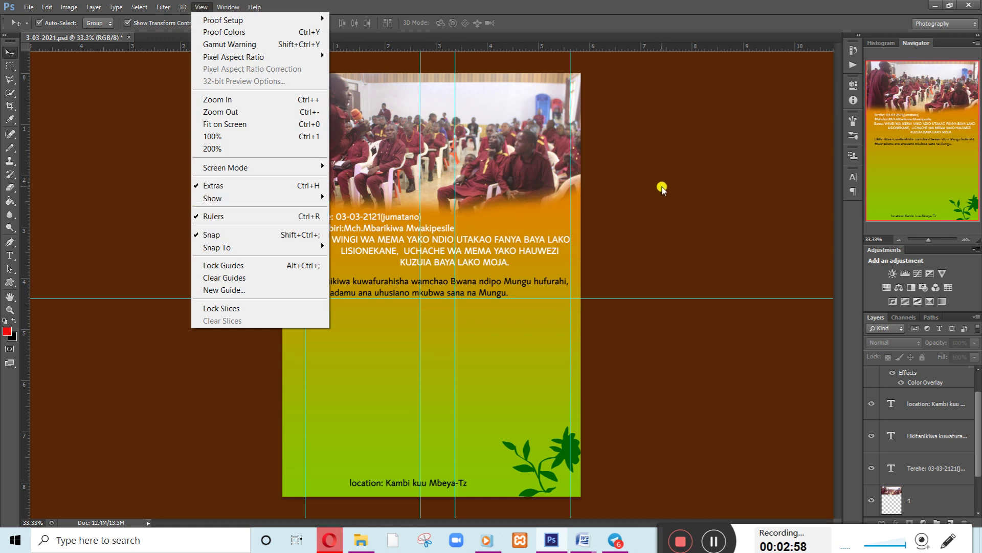
{"action": "left_click", "coordinate": [276, 216]}
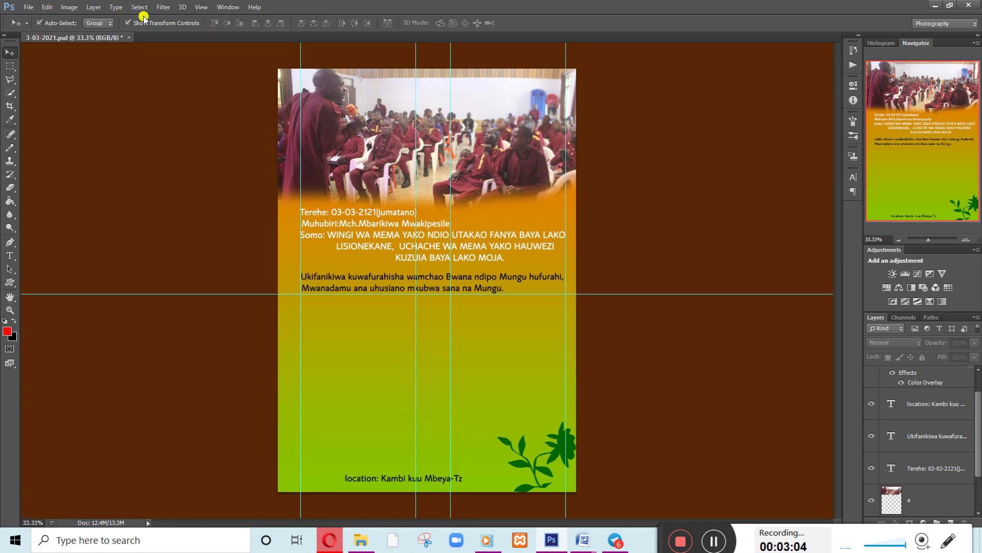
{"action": "left_click", "coordinate": [201, 8]}
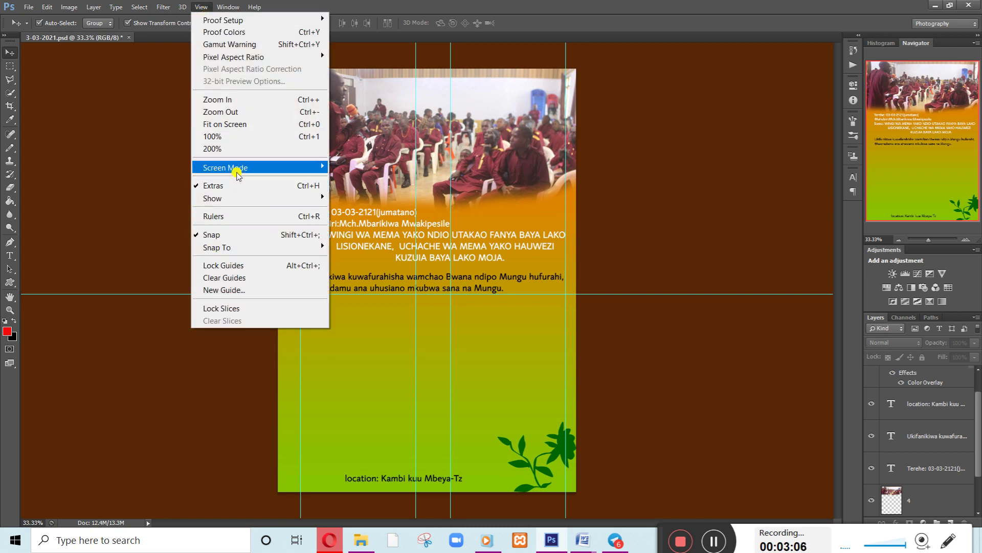
{"action": "left_click", "coordinate": [217, 216]}
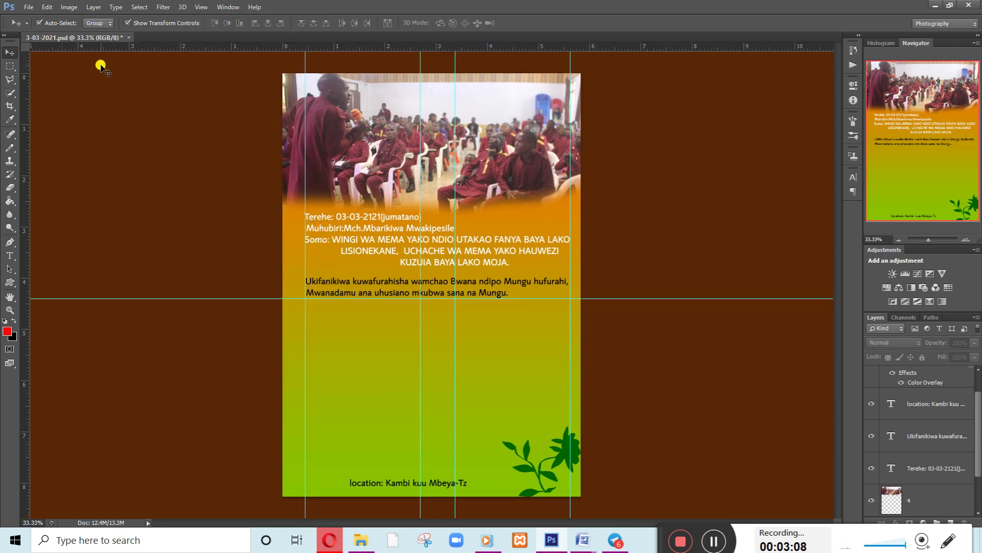
Add two horizontal guides across the lower flyer, the second at about 7.5 in
{"action": "left_click_drag", "start_coordinate": [498, 47], "coordinate": [486, 366]}
{"action": "left_click_drag", "start_coordinate": [486, 372], "coordinate": [487, 381]}
{"action": "left_click_drag", "start_coordinate": [499, 47], "coordinate": [495, 460]}
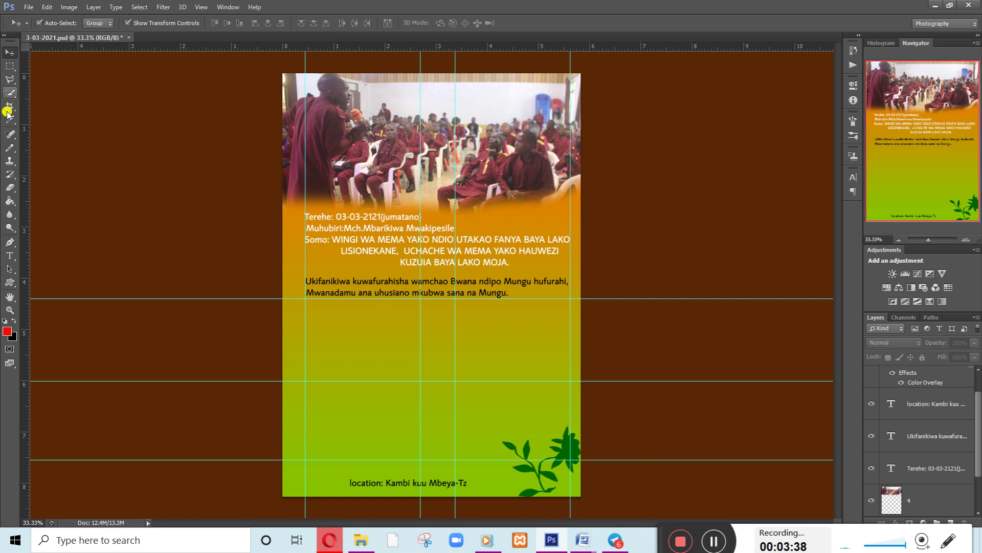
{"action": "left_click", "coordinate": [6, 280]}
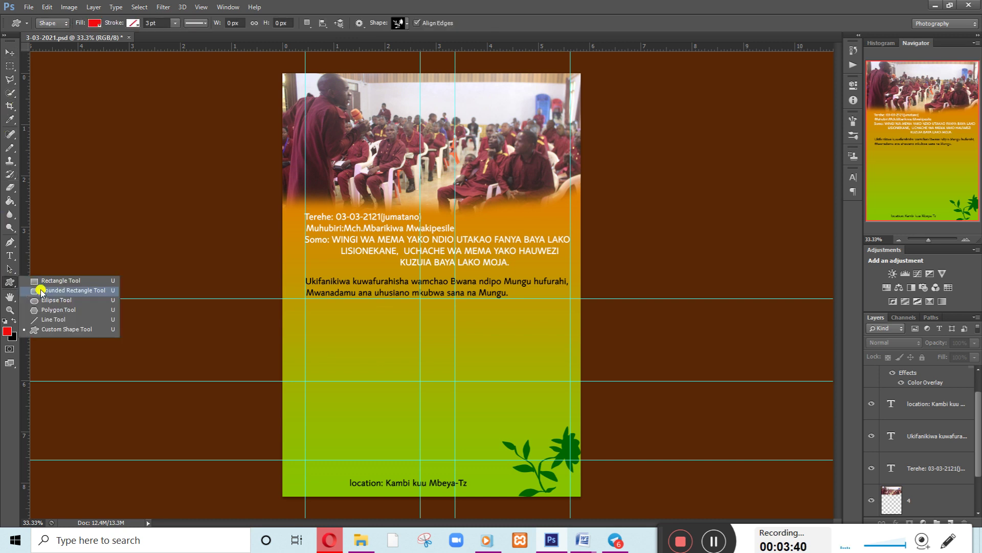
Draw a large red circle in the lower half and add two horizontal guides across it
{"action": "left_click", "coordinate": [55, 301]}
{"action": "left_click_drag", "start_coordinate": [349, 321], "coordinate": [483, 460]}
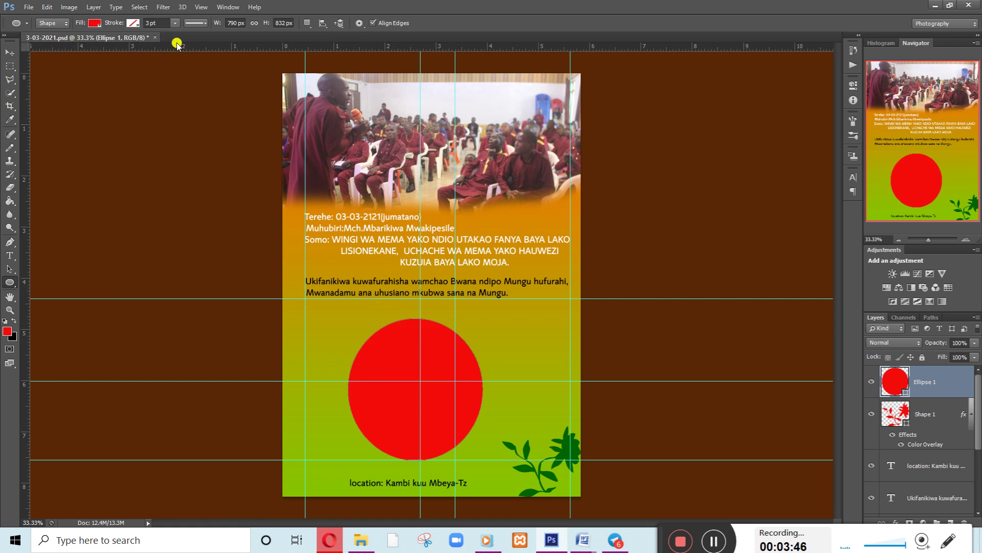
{"action": "mouse_move", "coordinate": [348, 47]}
{"action": "left_mouse_down"}
{"action": "mouse_move", "coordinate": [424, 394]}
{"action": "mouse_move", "coordinate": [425, 384]}
{"action": "left_mouse_up"}
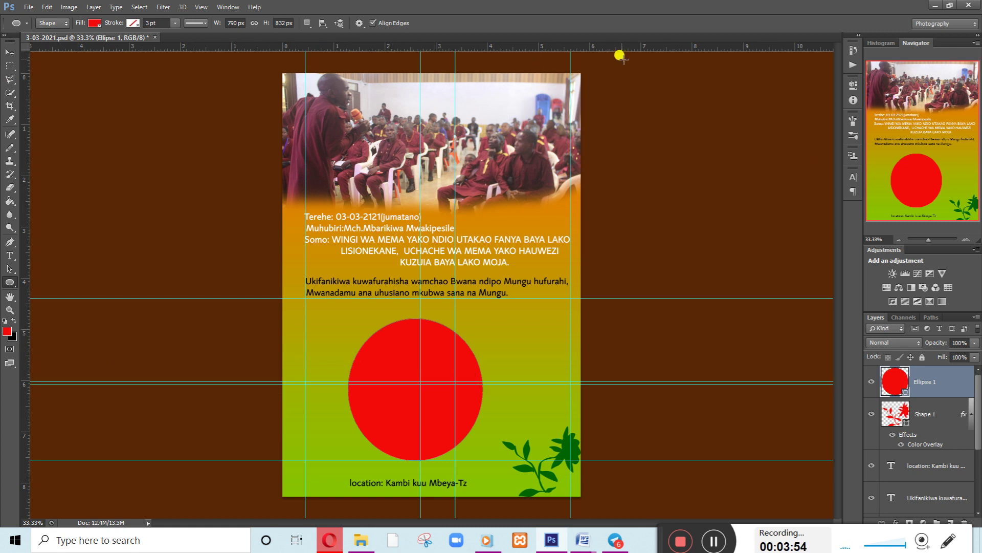
{"action": "left_click_drag", "start_coordinate": [577, 48], "coordinate": [524, 381]}
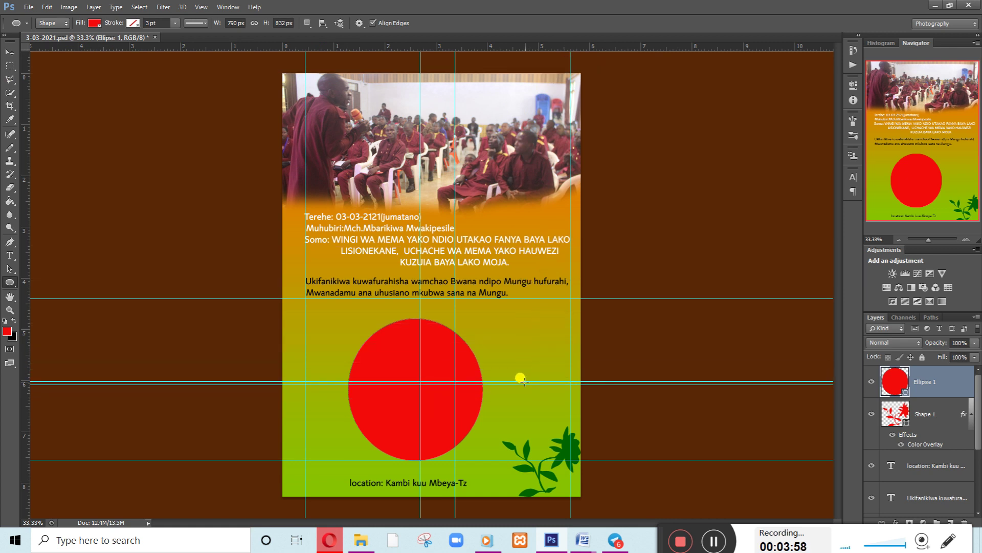
{"action": "left_click", "coordinate": [10, 53]}
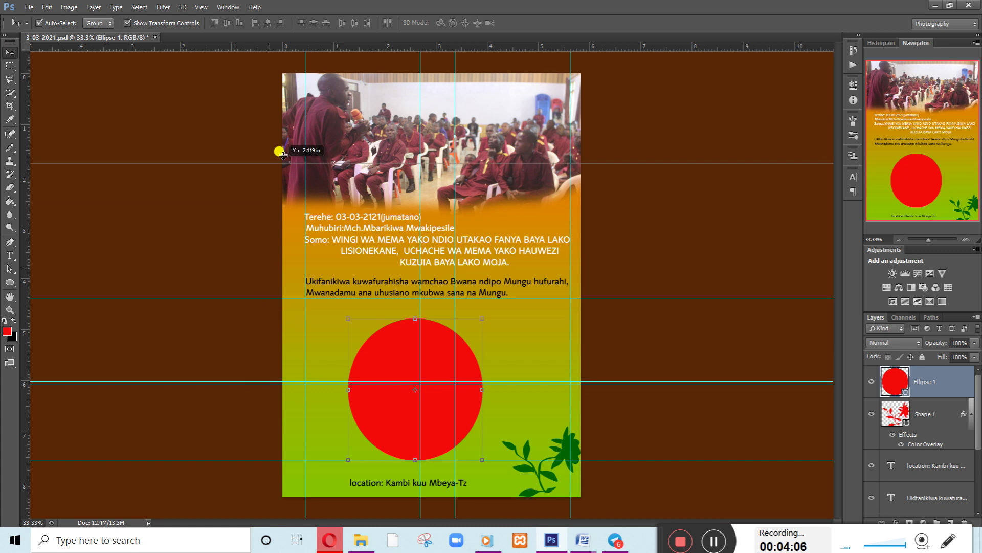
Remove duplicate horizontal guides and move a horizontal and vertical guide through the circle's centre
{"action": "left_click_drag", "start_coordinate": [246, 381], "coordinate": [292, 39]}
{"action": "left_click_drag", "start_coordinate": [220, 381], "coordinate": [285, 38]}
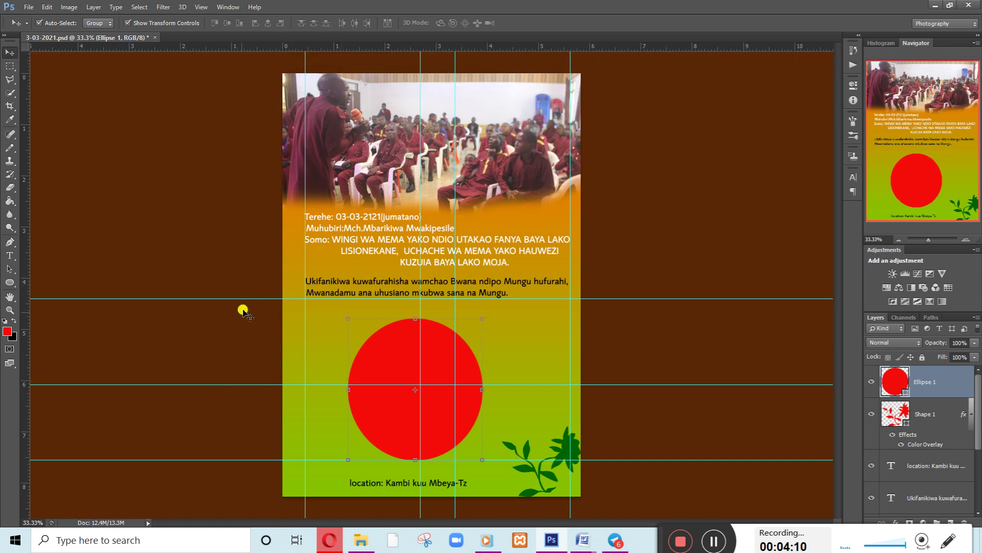
{"action": "left_click_drag", "start_coordinate": [208, 384], "coordinate": [210, 390]}
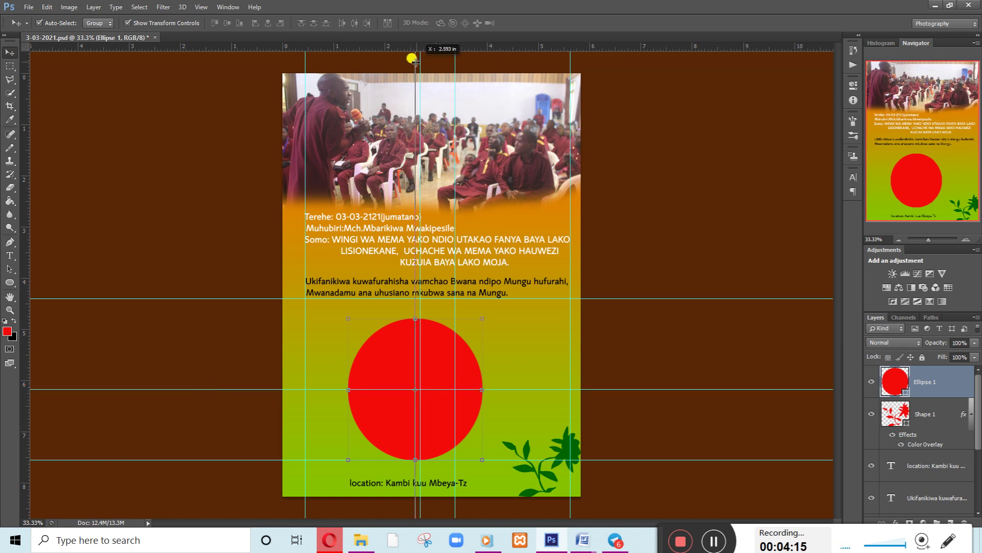
{"action": "left_click_drag", "start_coordinate": [419, 61], "coordinate": [591, 72]}
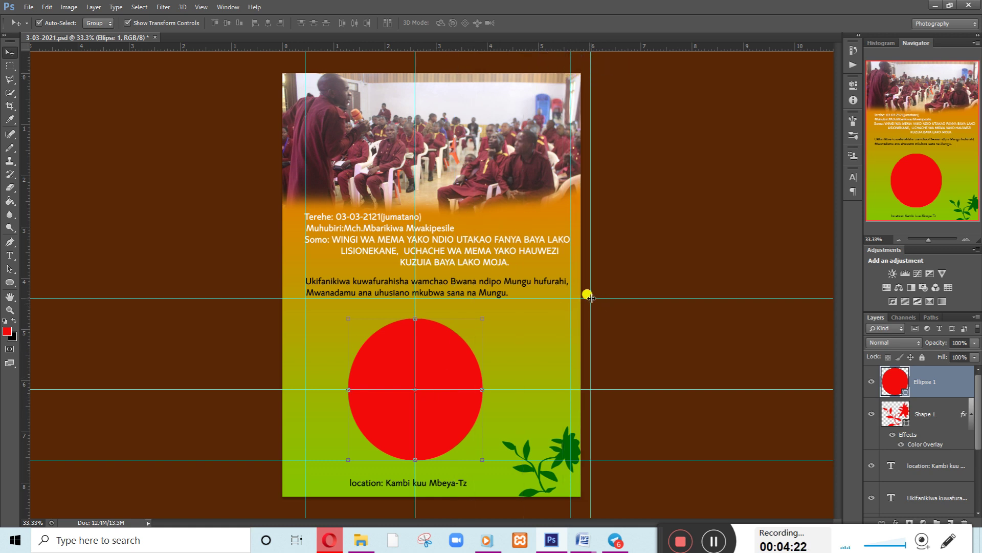
{"action": "key", "text": "ctrl+z"}
Clear the leftover guides above and below the circle and at the page's edges
{"action": "left_click_drag", "start_coordinate": [598, 299], "coordinate": [648, 31]}
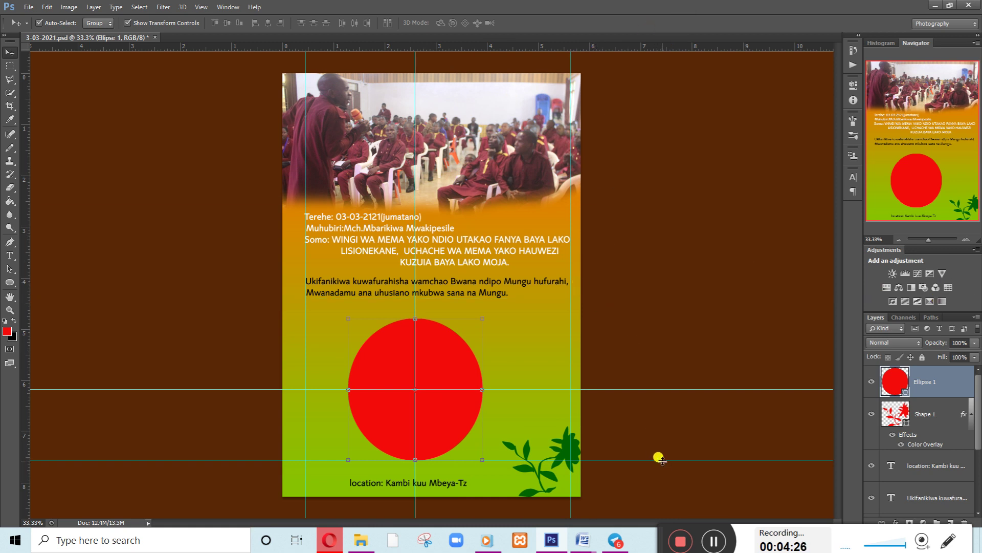
{"action": "key", "text": "ctrl+z"}
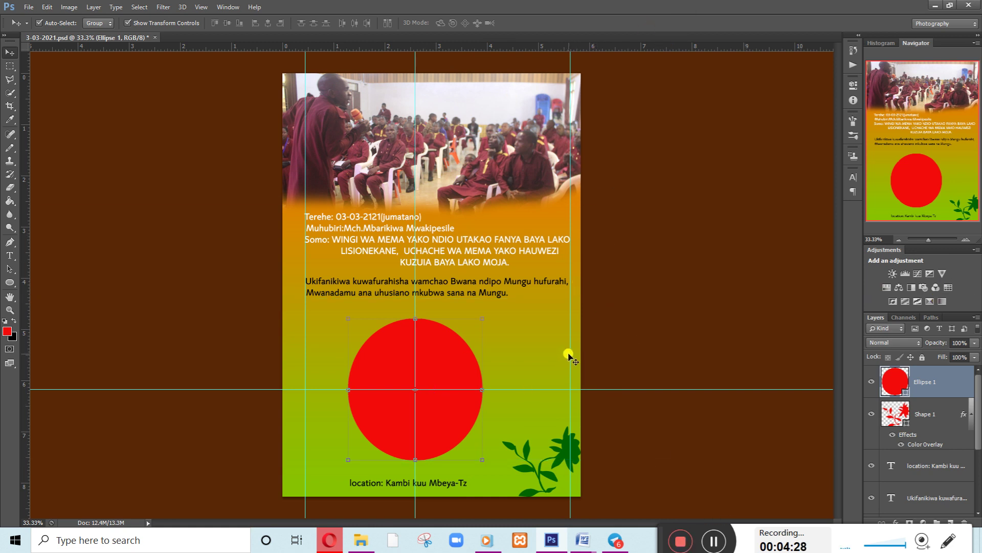
{"action": "left_click_drag", "start_coordinate": [570, 351], "coordinate": [830, 379]}
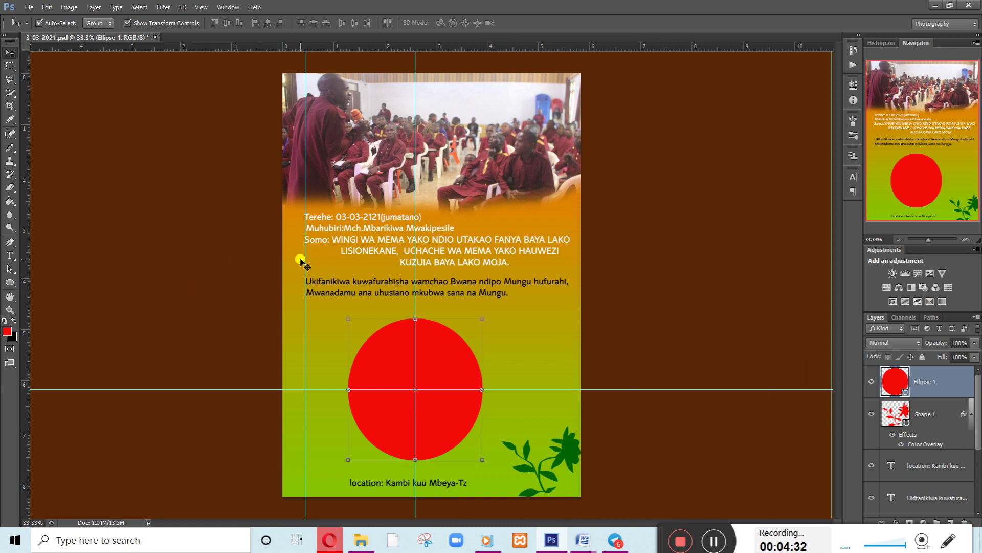
{"action": "left_click_drag", "start_coordinate": [306, 259], "coordinate": [11, 313]}
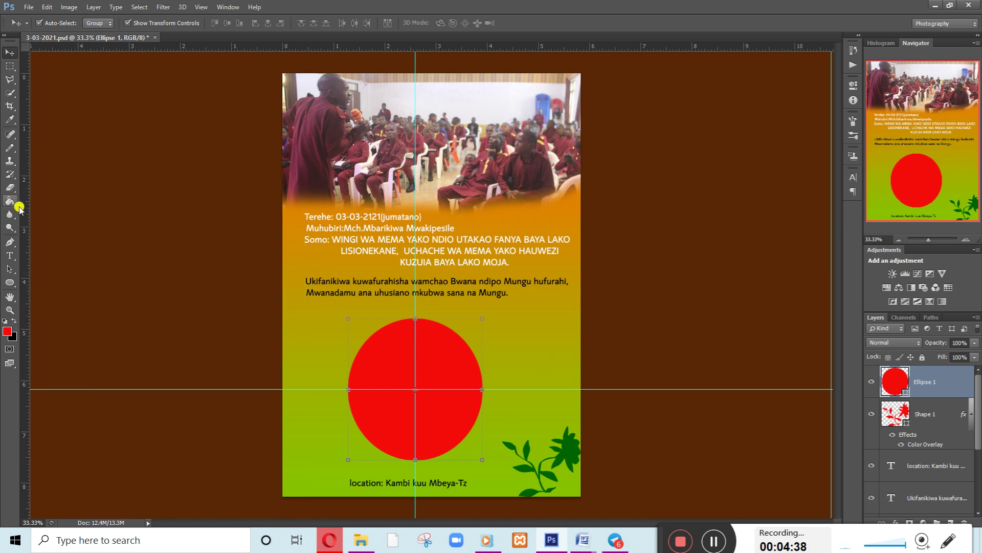
Draw a small 208 × 208 px circle at the guide crossing and fill it white
{"action": "left_click", "coordinate": [9, 284]}
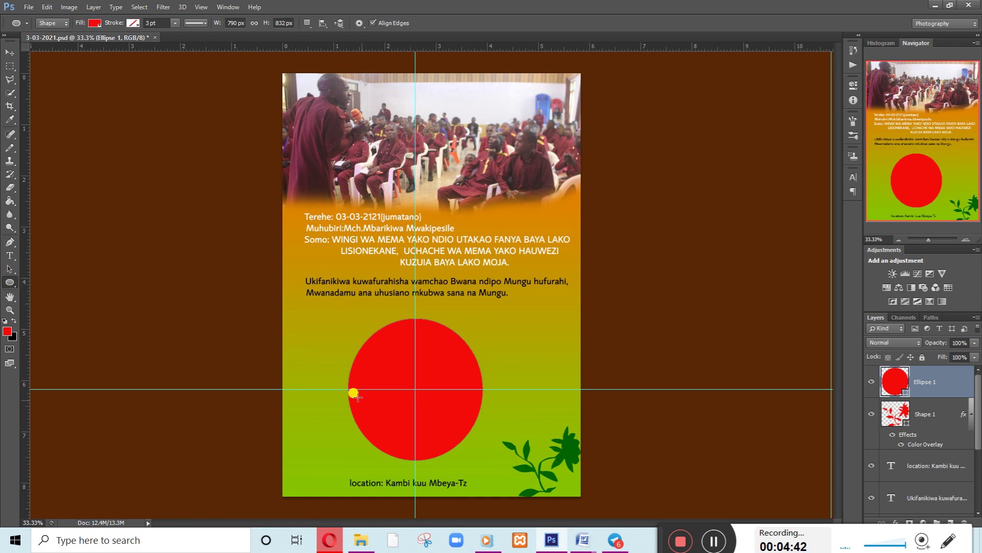
{"action": "left_click_drag", "start_coordinate": [399, 377], "coordinate": [433, 410]}
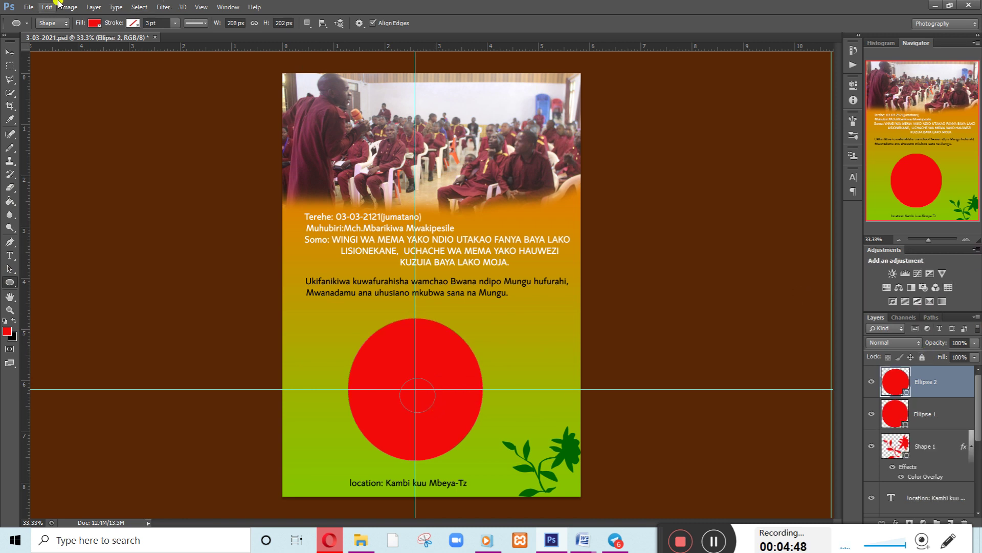
{"action": "left_click", "coordinate": [92, 23]}
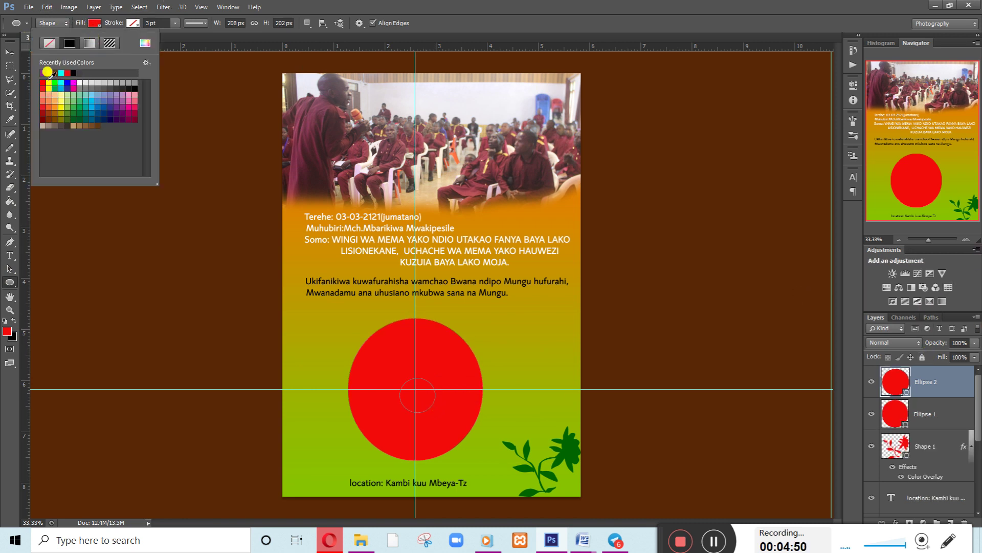
{"action": "left_click", "coordinate": [78, 82]}
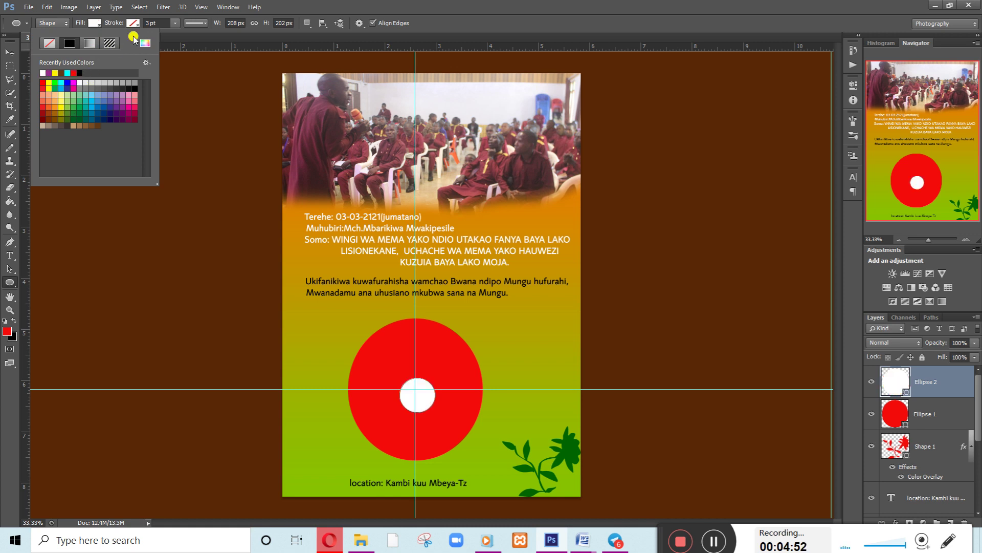
{"action": "left_click", "coordinate": [173, 71]}
{"action": "left_click", "coordinate": [459, 210]}
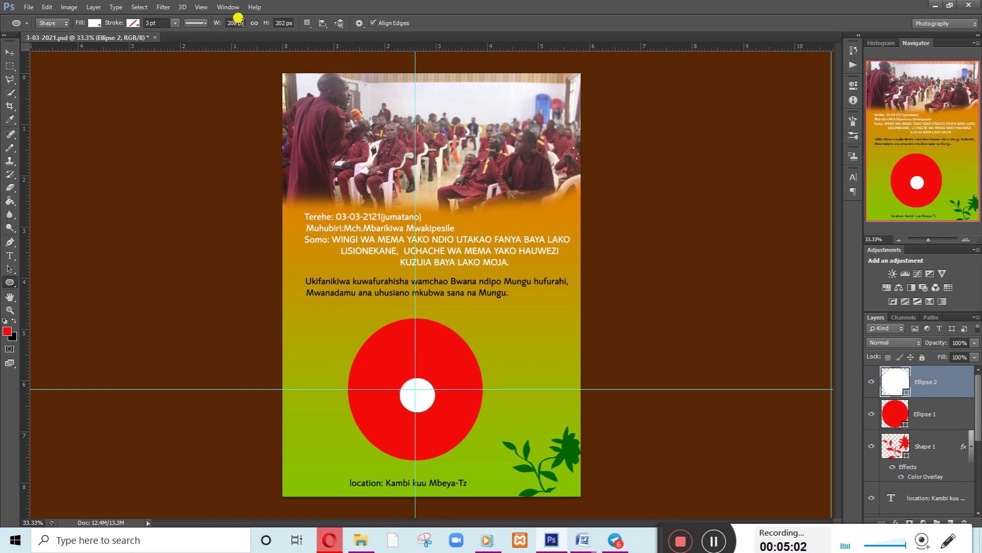
{"action": "left_click", "coordinate": [281, 23]}
Snap the white circle onto the guide intersection, nudge it down, and zoom in to check
{"action": "left_click", "coordinate": [10, 52]}
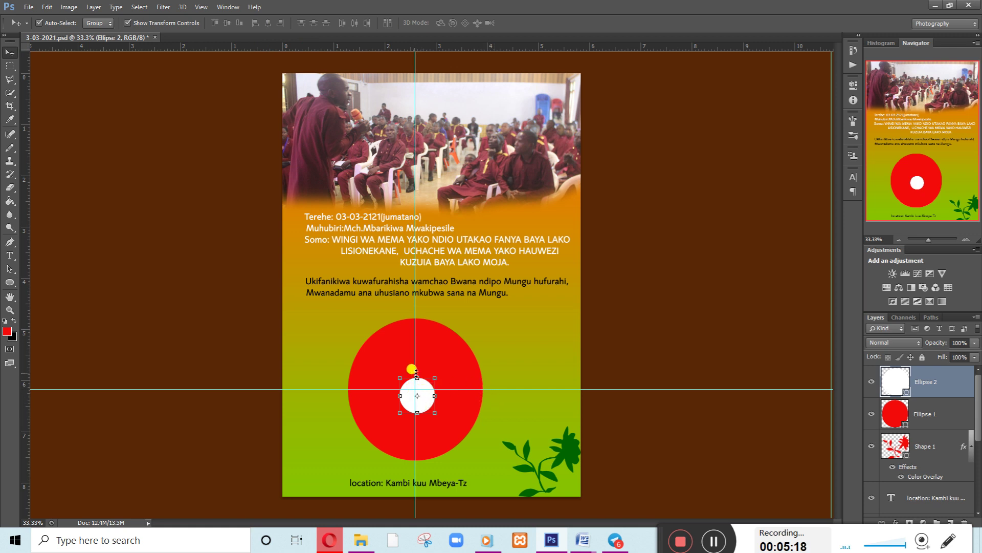
{"action": "left_click_drag", "start_coordinate": [424, 404], "coordinate": [424, 403]}
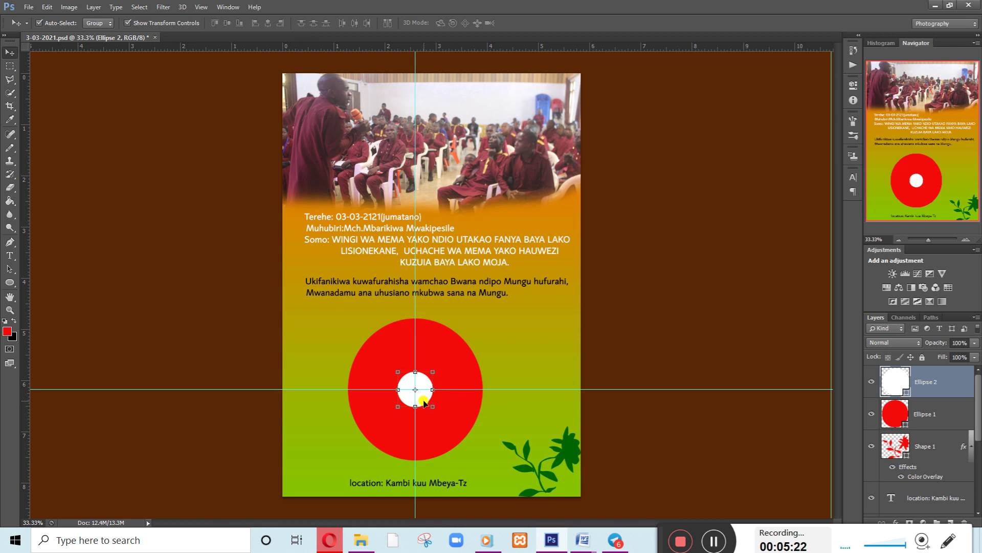
{"action": "key", "text": "Down"}
{"action": "key", "text": "ctrl+plus"}
{"action": "key", "text": "ctrl+plus"}
{"action": "key", "text": "ctrl+plus"}
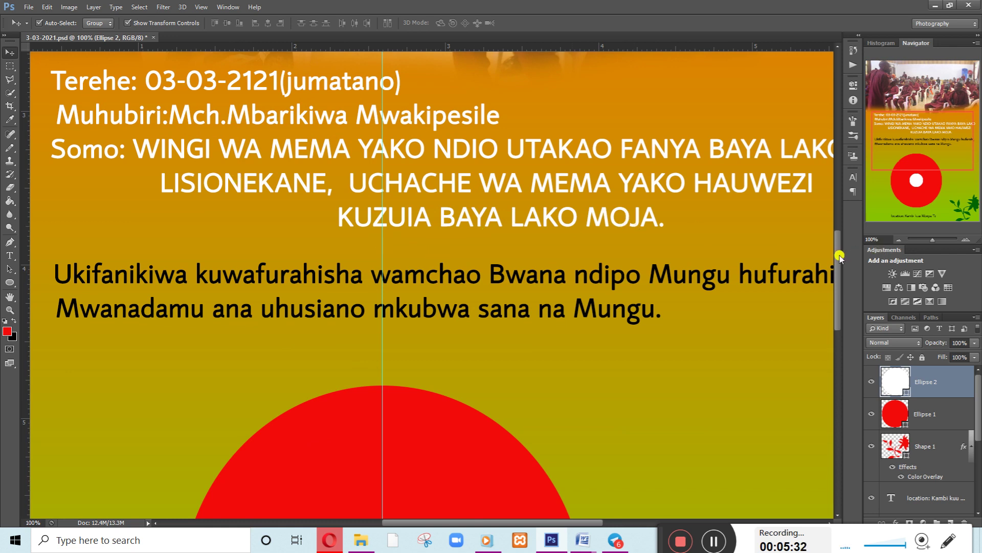
{"action": "left_click_drag", "start_coordinate": [839, 257], "coordinate": [841, 311]}
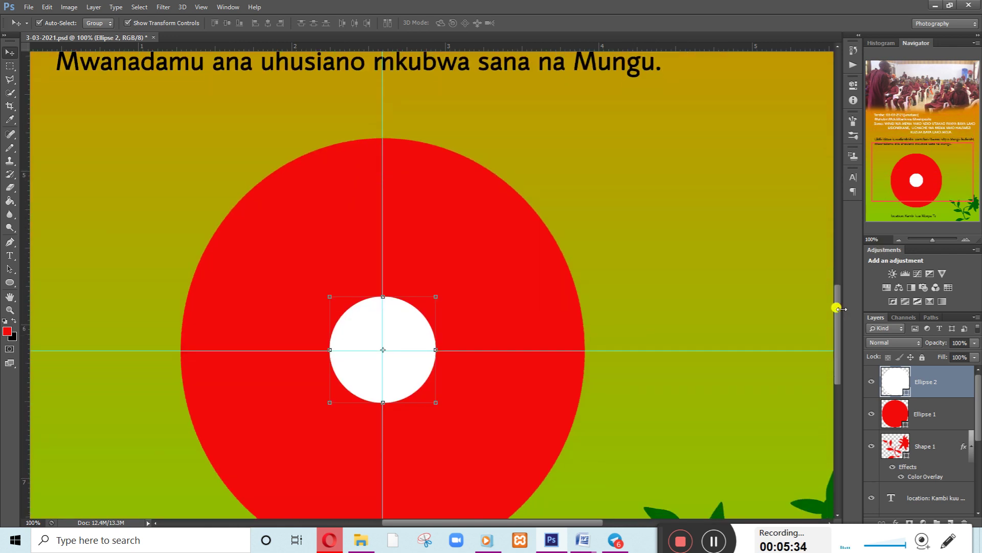
{"action": "mouse_move", "coordinate": [840, 335]}
{"action": "left_mouse_down"}
{"action": "mouse_move", "coordinate": [839, 357]}
{"action": "mouse_move", "coordinate": [840, 345]}
{"action": "left_mouse_up"}
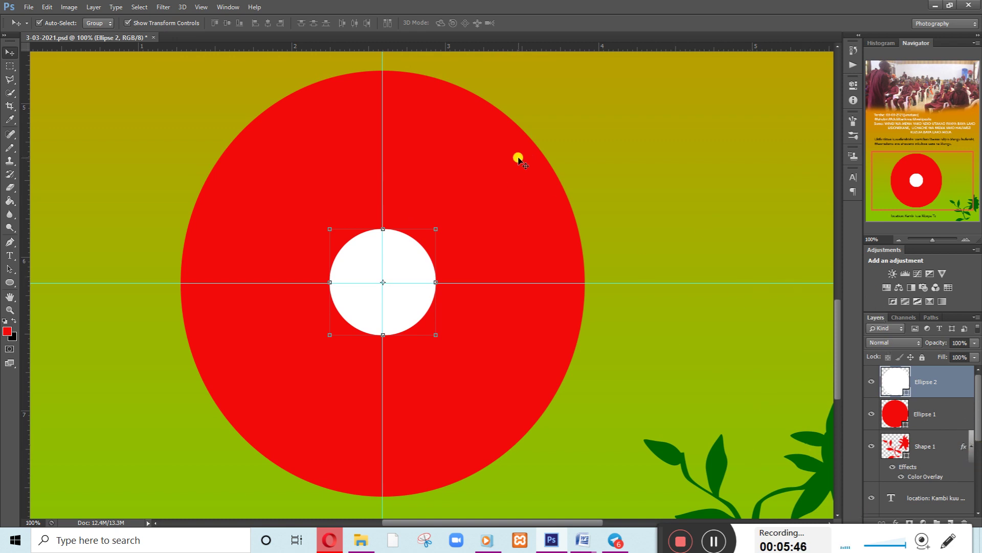
{"action": "key", "text": "ctrl+minus"}
{"action": "key", "text": "ctrl+minus"}
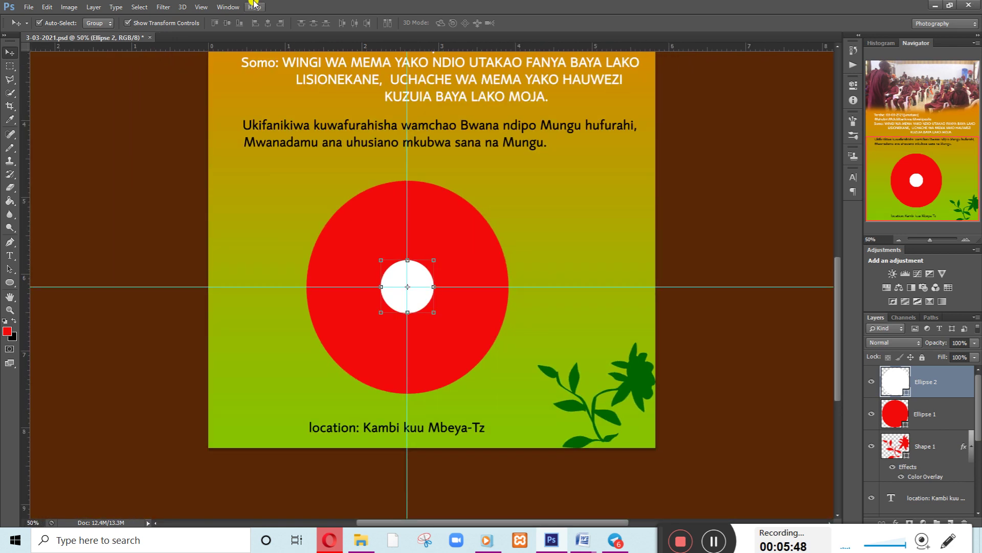
{"action": "key", "text": "ctrl+minus"}
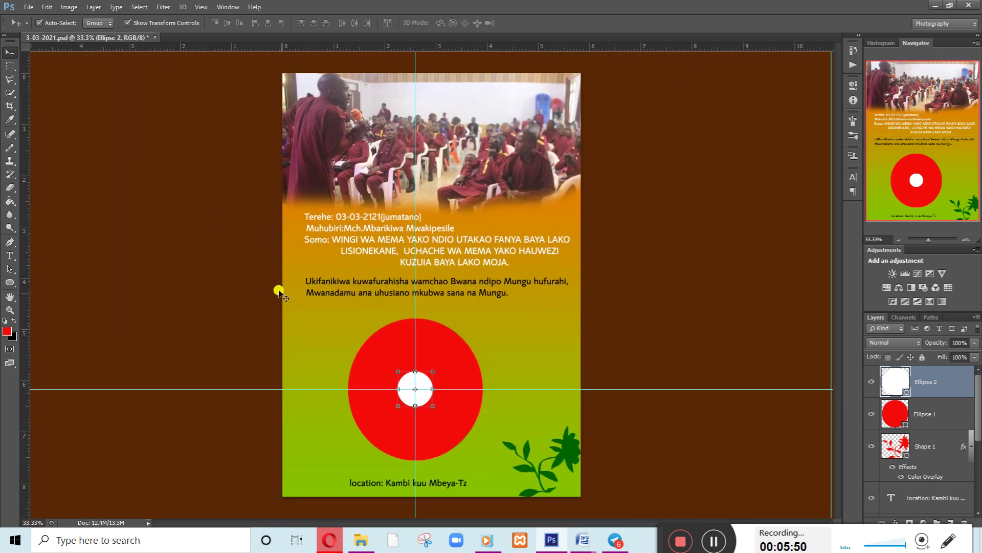
{"action": "left_click", "coordinate": [235, 330]}
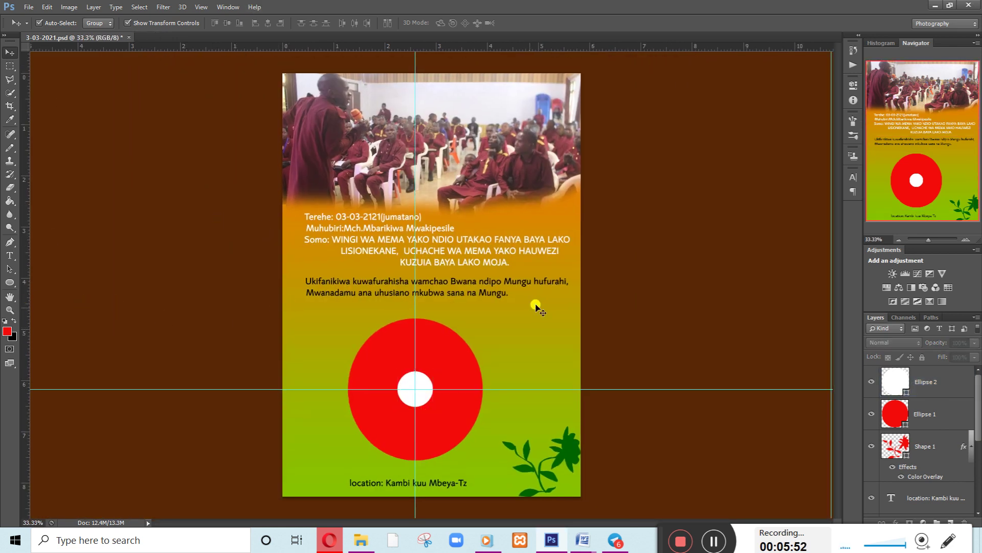